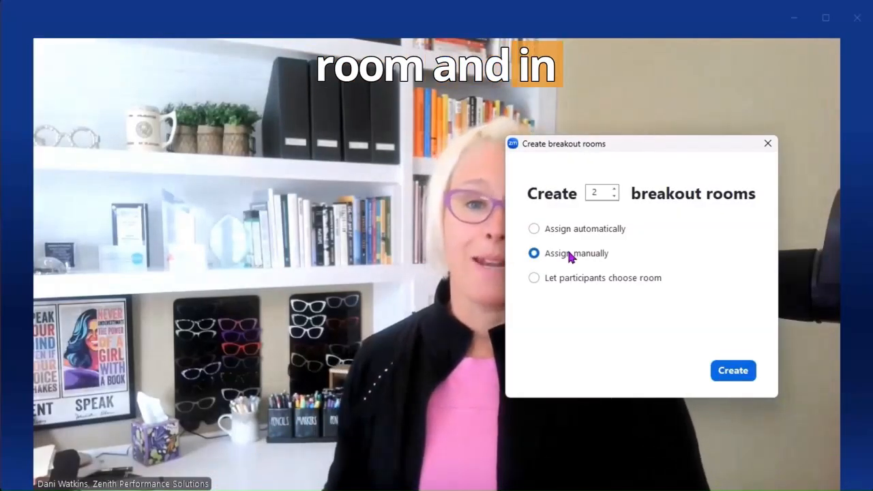
Create two breakout rooms with participants assigned automatically
left_click(543, 279)
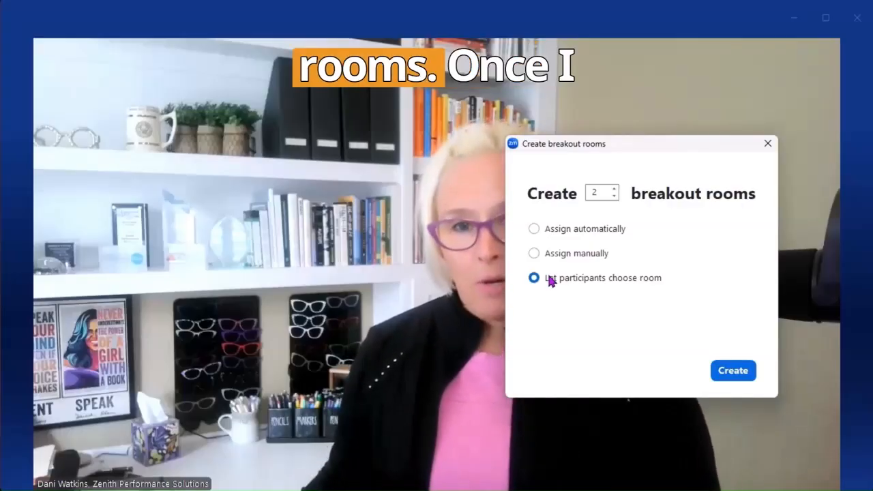
left_click(597, 230)
left_click(730, 371)
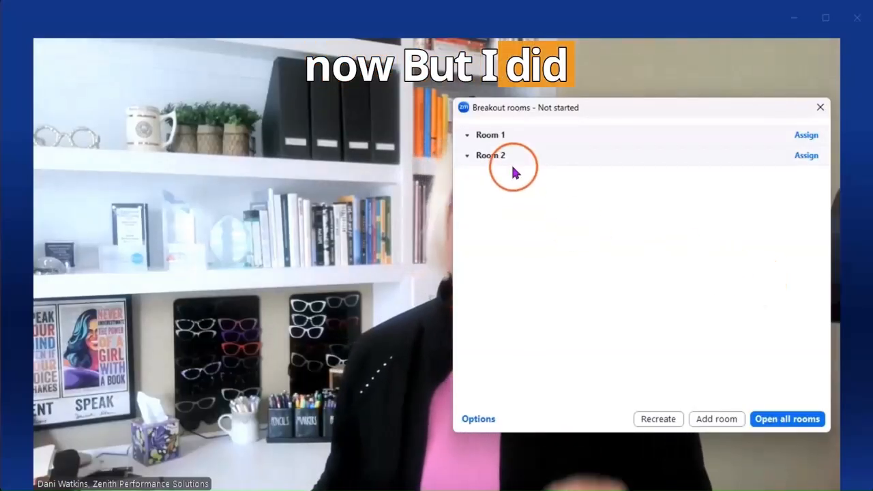
Open the breakout room options and set the rooms to close automatically after 8 minutes
mouse_move(524, 152)
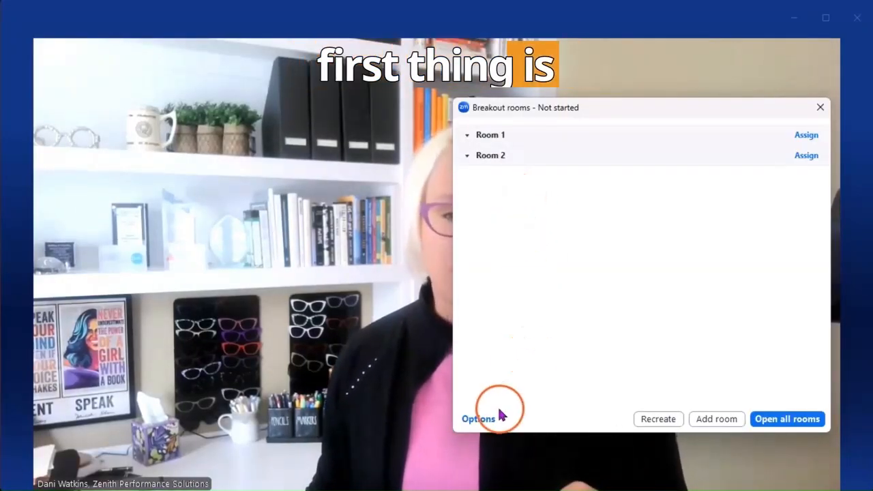
left_click(478, 418)
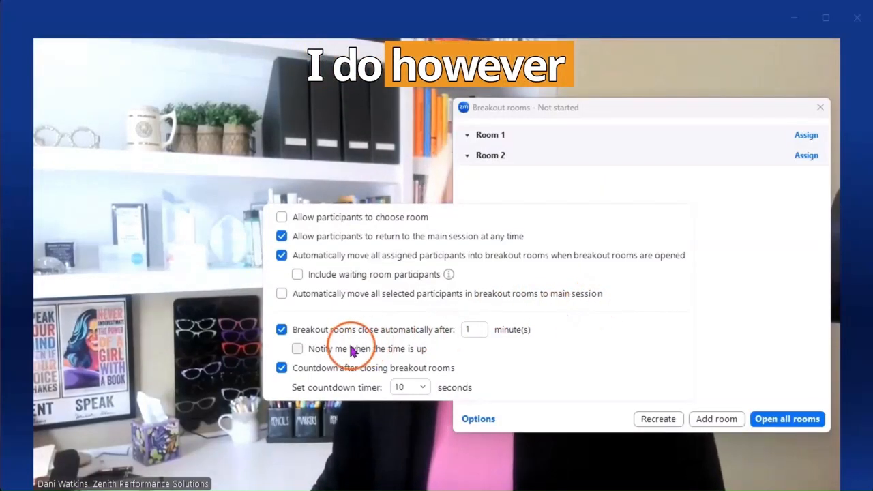
double_click(475, 331)
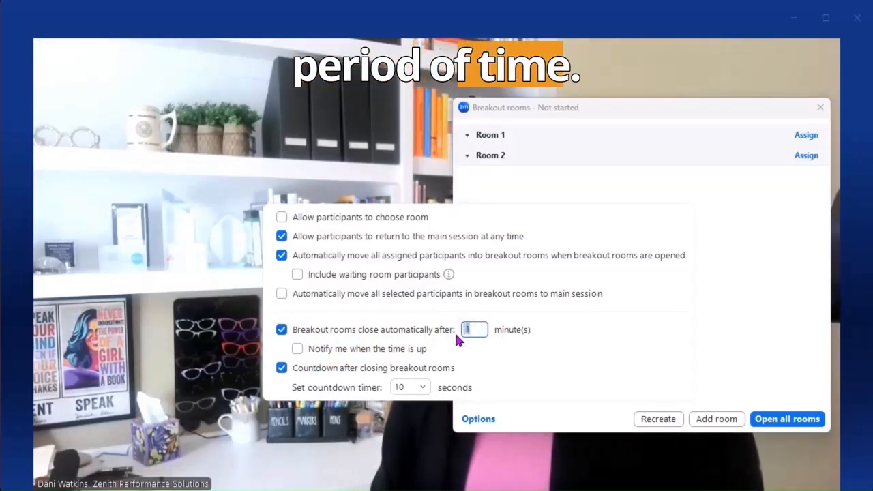
type("8")
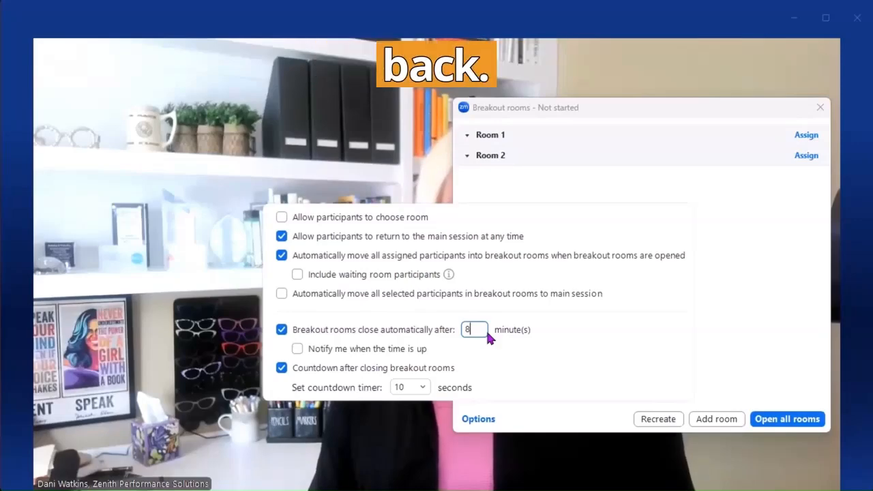
Try turning off the automatic closing of breakout rooms, and turn it back on
left_click(294, 329)
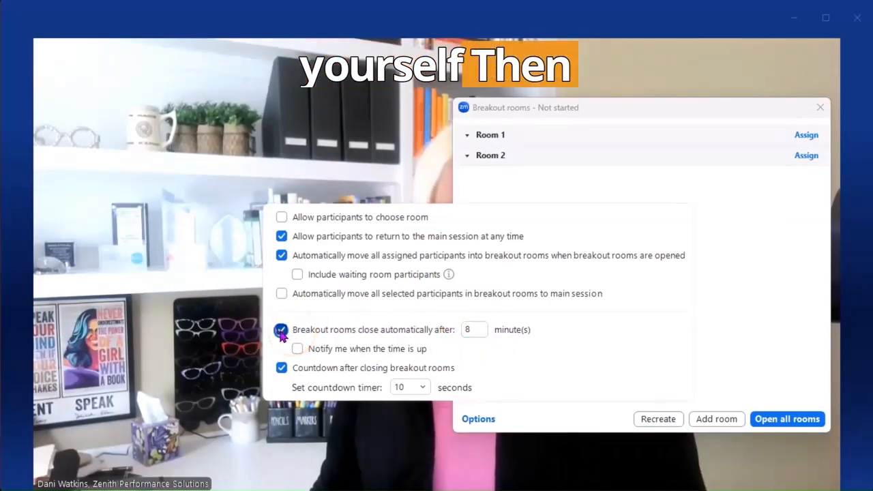
left_click(281, 330)
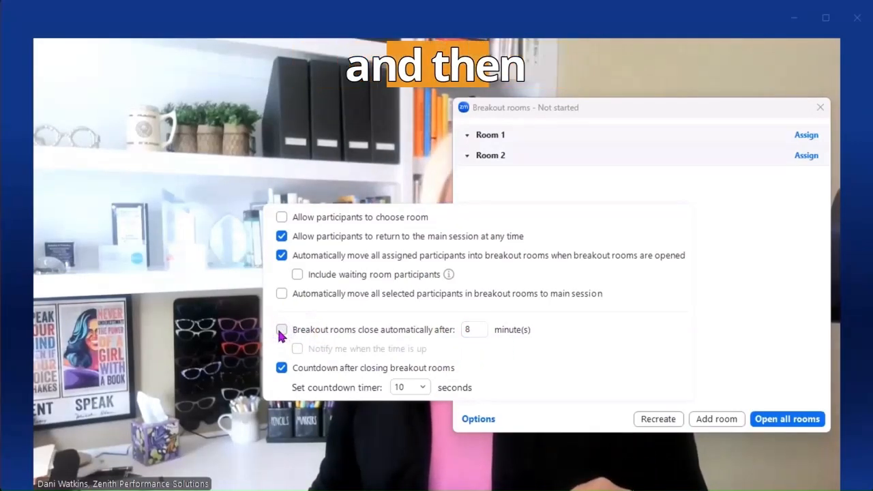
left_click(475, 336)
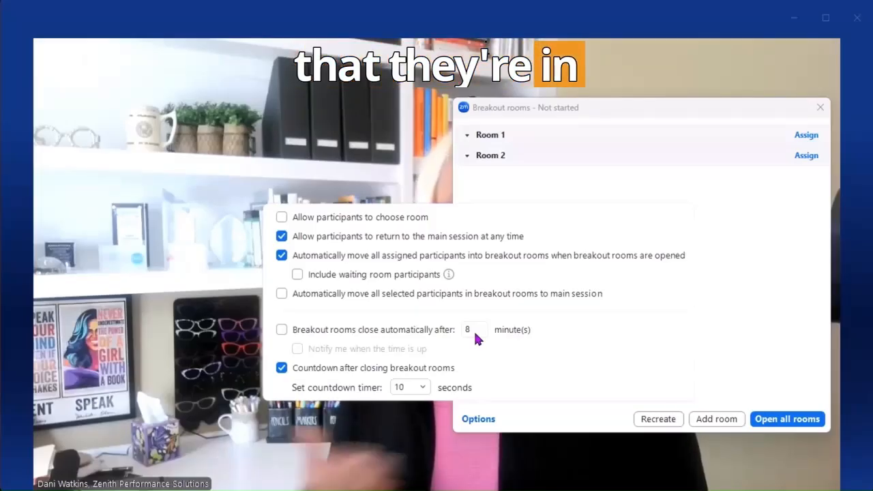
left_click(282, 329)
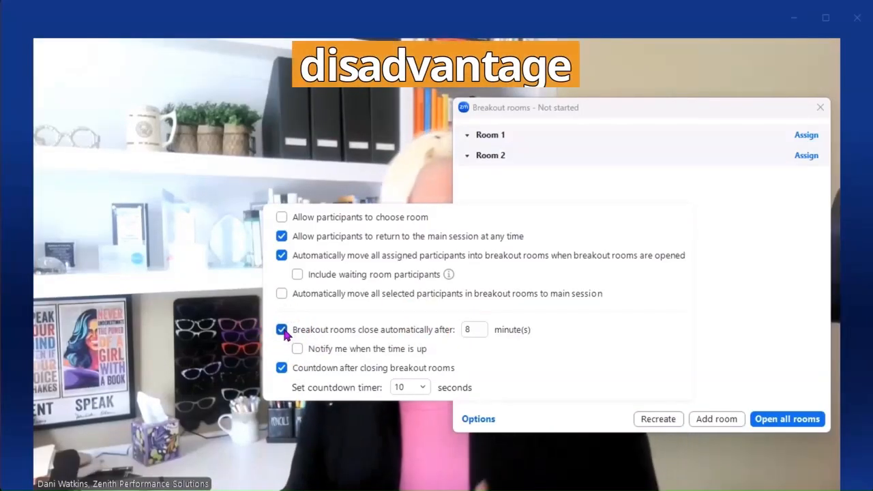
Set the breakout rooms to close automatically after 15 minutes and try the notification for when the time is up
left_click(471, 330)
type("15")
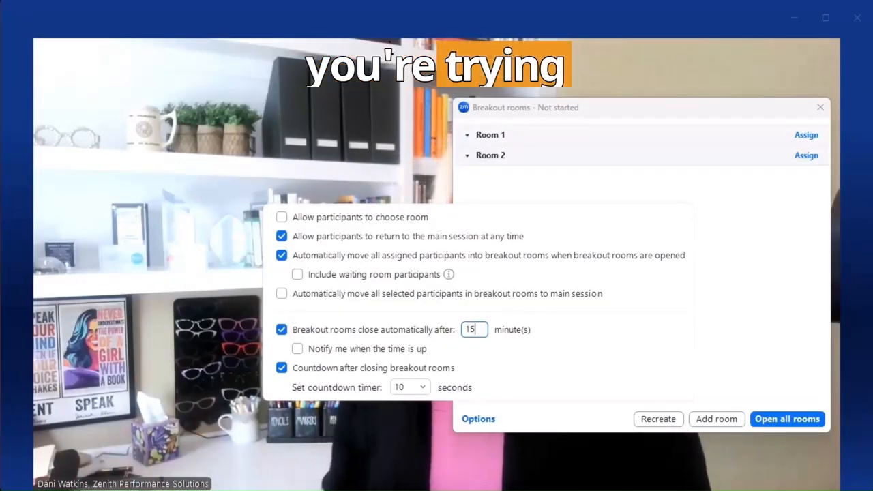
left_click(297, 349)
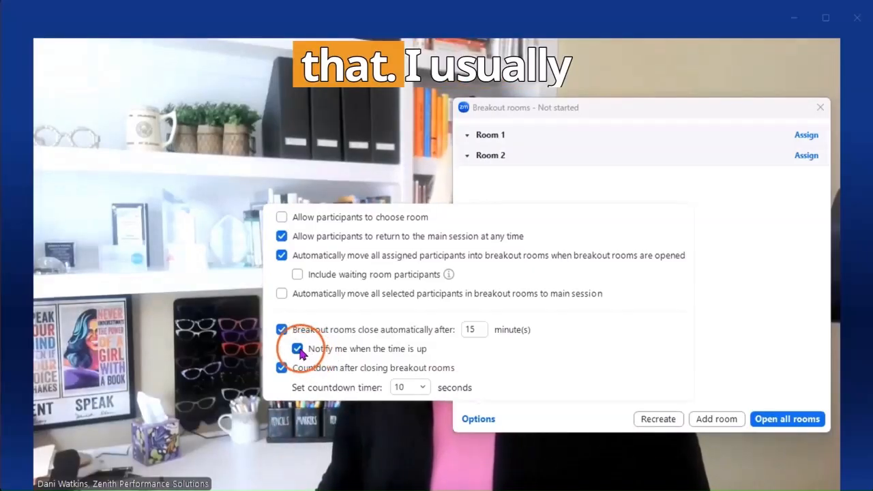
Set the countdown after closing breakout rooms to 30 seconds, and raise it to 60 seconds
left_click(415, 390)
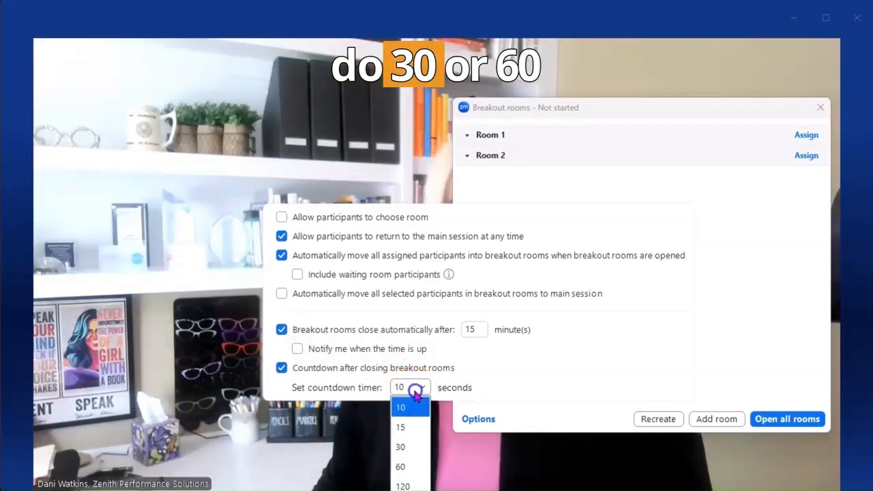
left_click(411, 448)
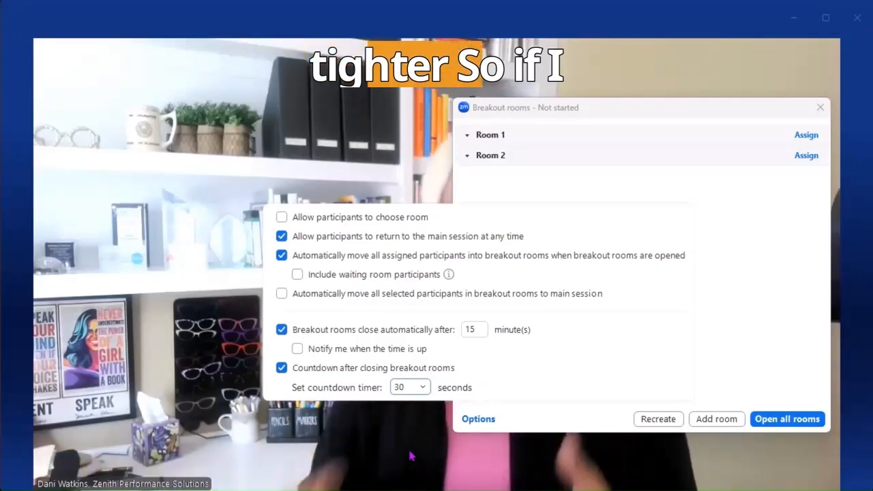
left_click(481, 328)
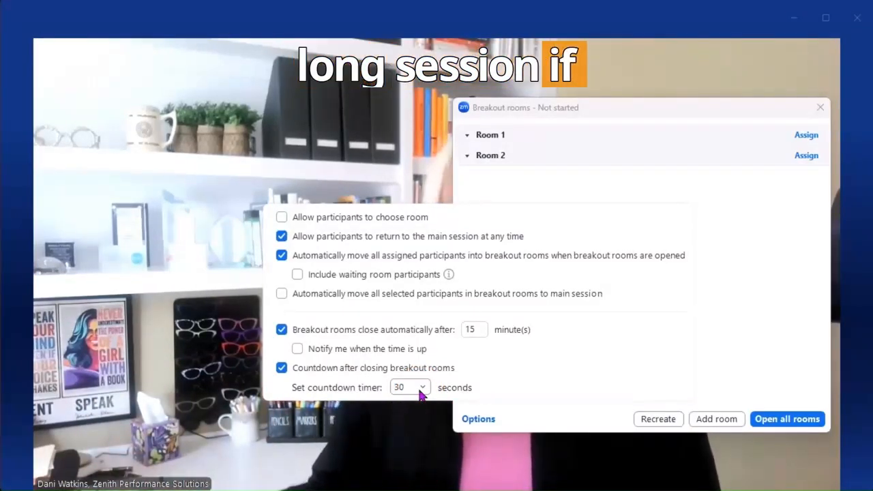
left_click(421, 390)
left_click(409, 466)
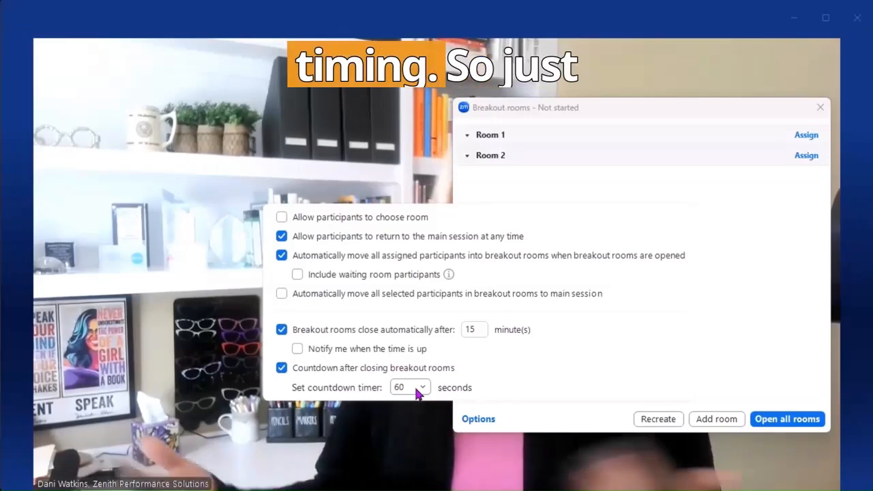
Set the closing countdown timer to 30 seconds and dismiss the breakout room options
left_click(418, 388)
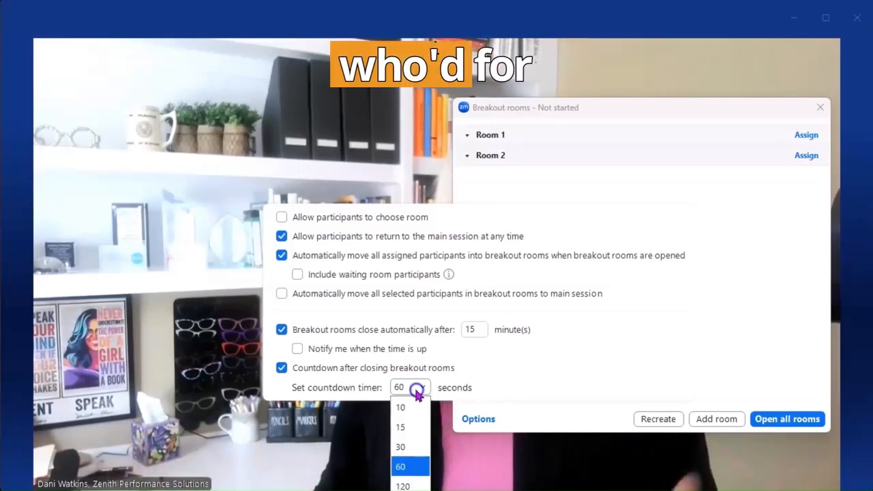
left_click(402, 446)
left_click(719, 186)
Rename Room 2 as feedforward
mouse_move(541, 156)
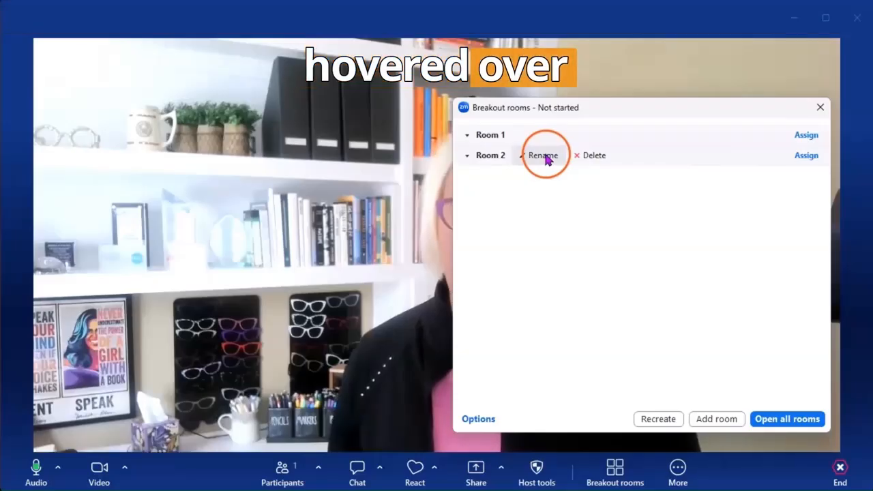
left_click(544, 156)
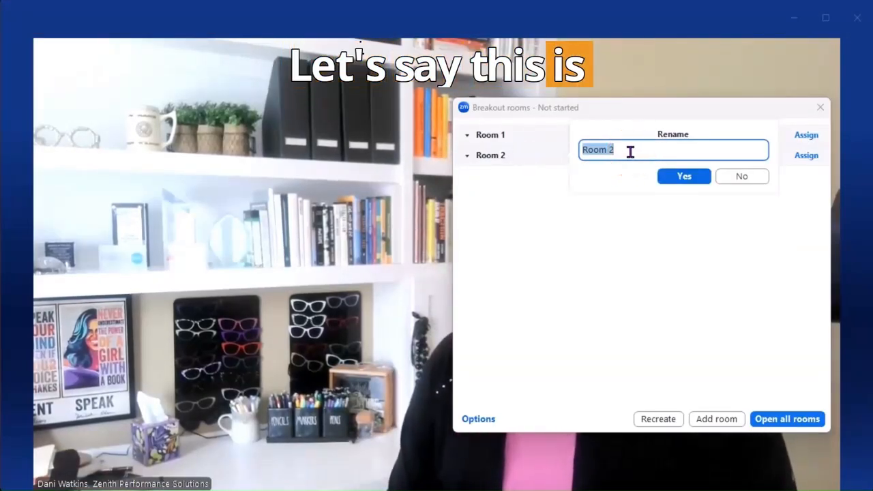
type("feedforea")
key("BackSpace")
type("ward")
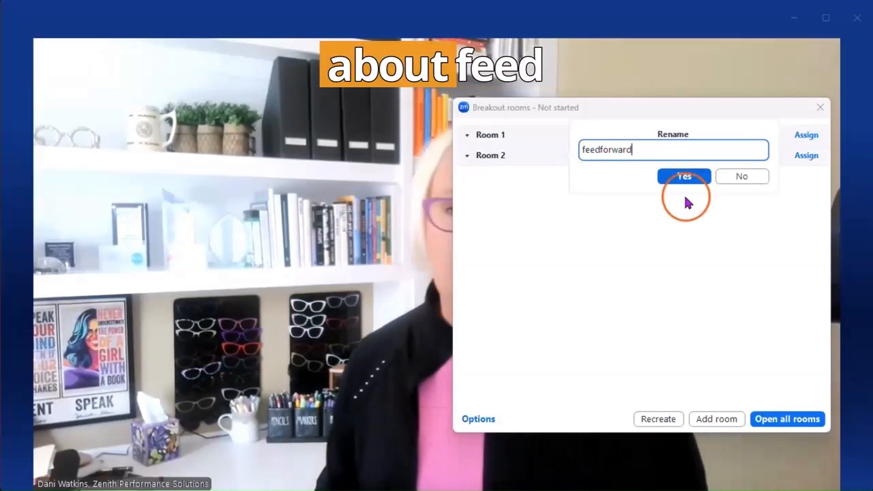
left_click(684, 176)
mouse_move(518, 166)
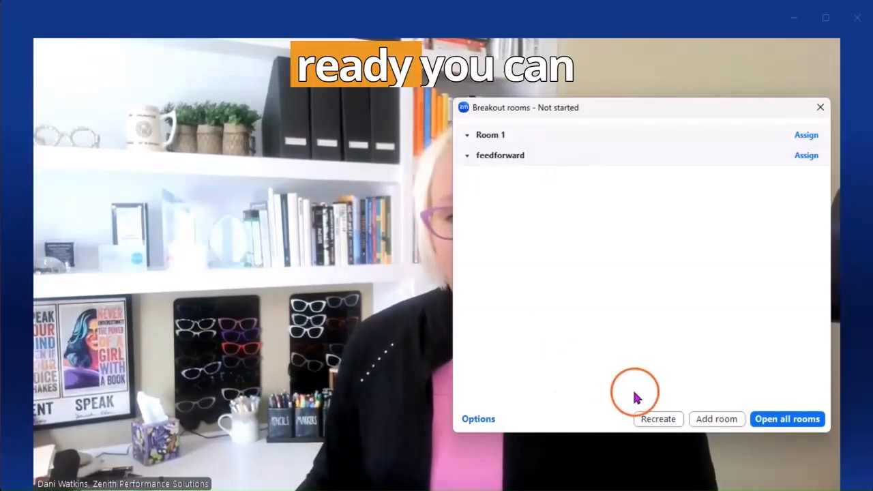
Open all breakout rooms, and view the planning dialog for the next session without planning one
left_click(791, 419)
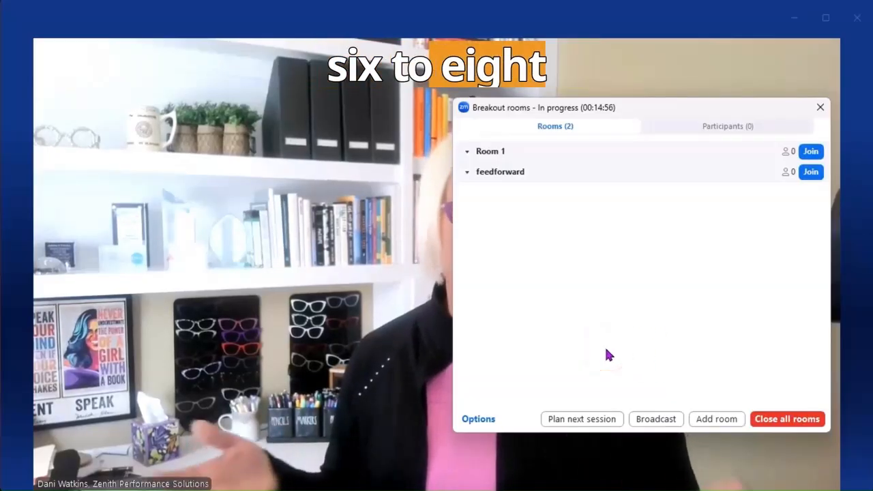
left_click(642, 355)
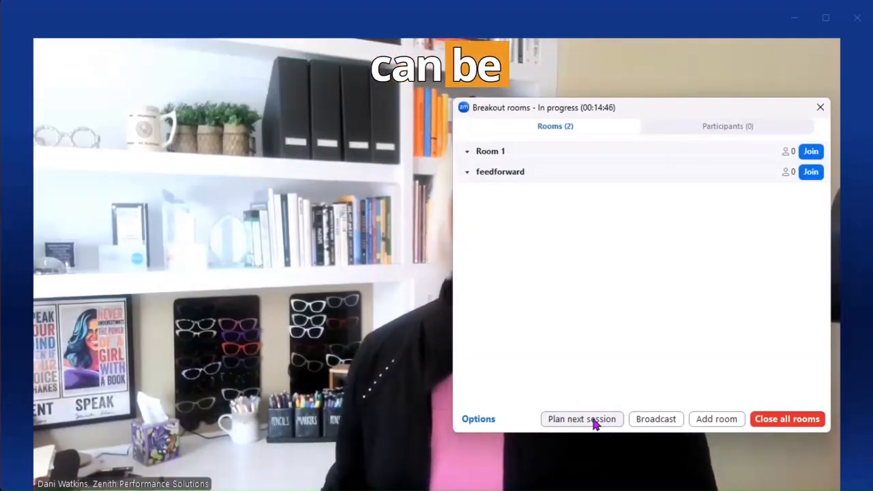
left_click(593, 421)
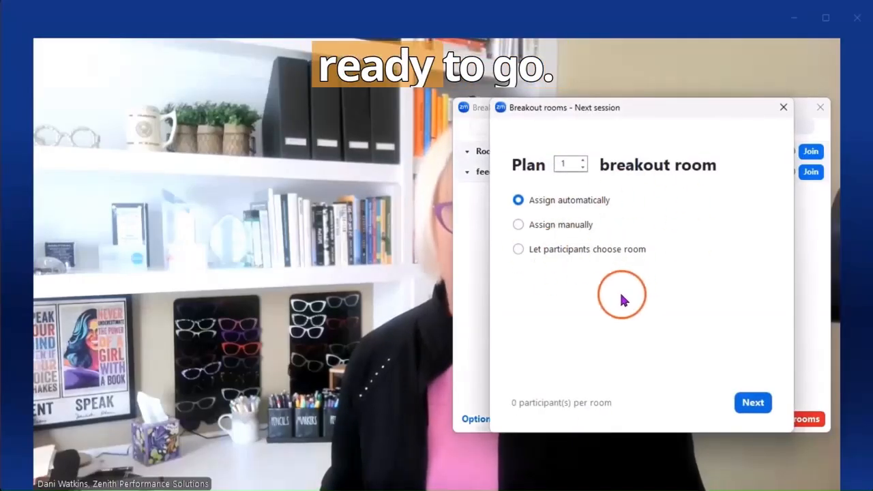
left_click(783, 107)
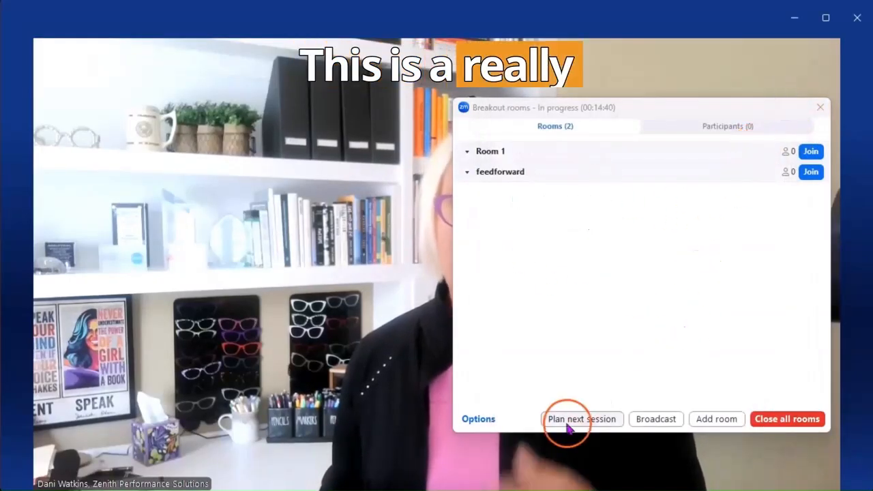
Broadcast the message "you have 10 minutes left" to all breakout rooms
left_click(655, 421)
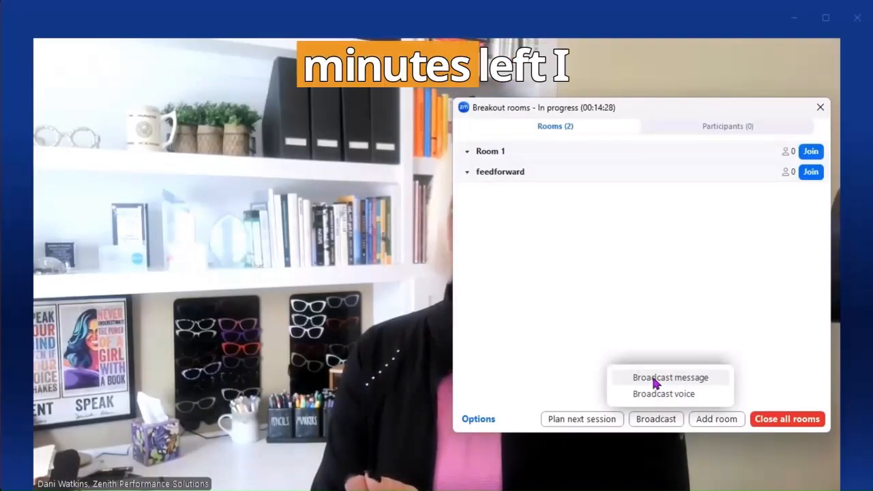
left_click(653, 382)
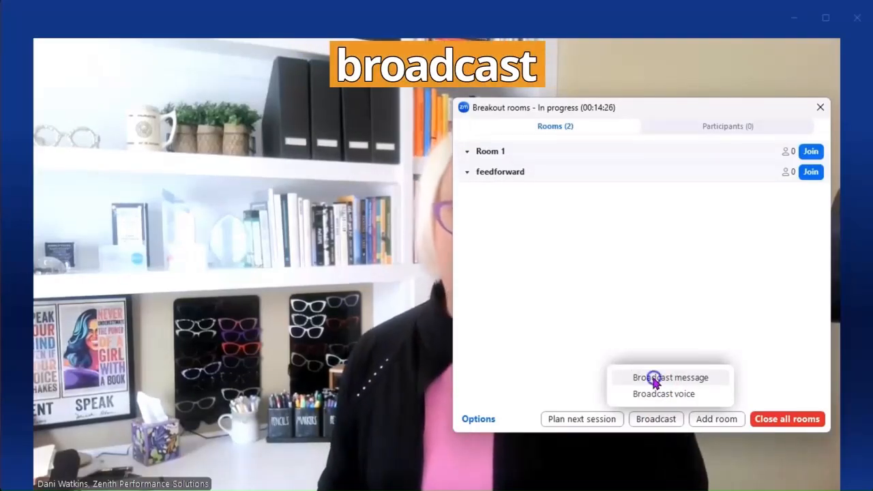
left_click(598, 339)
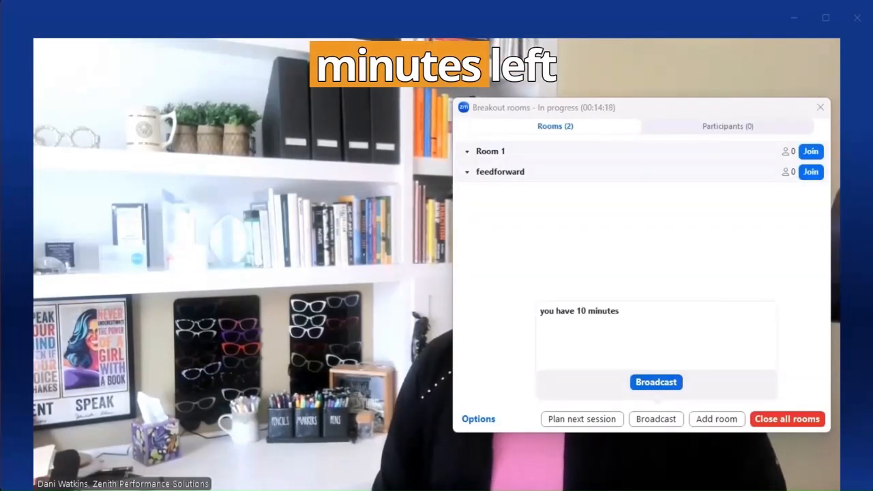
type("left")
left_click(688, 377)
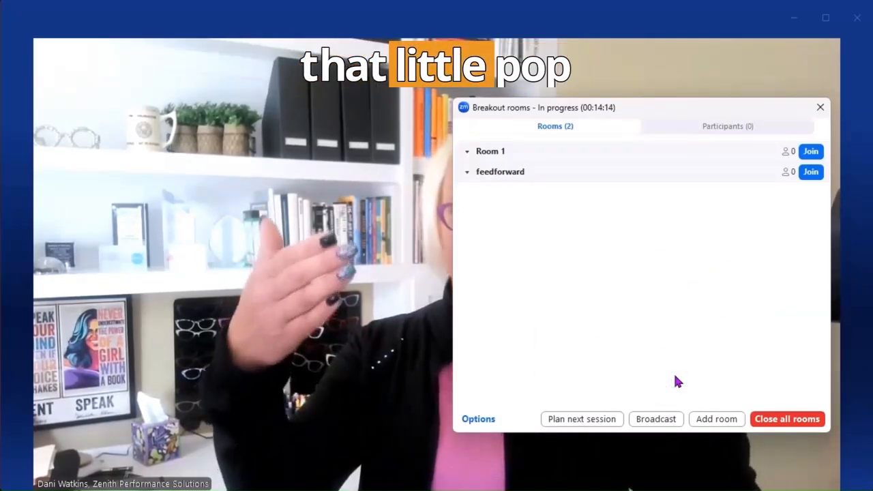
left_click(673, 384)
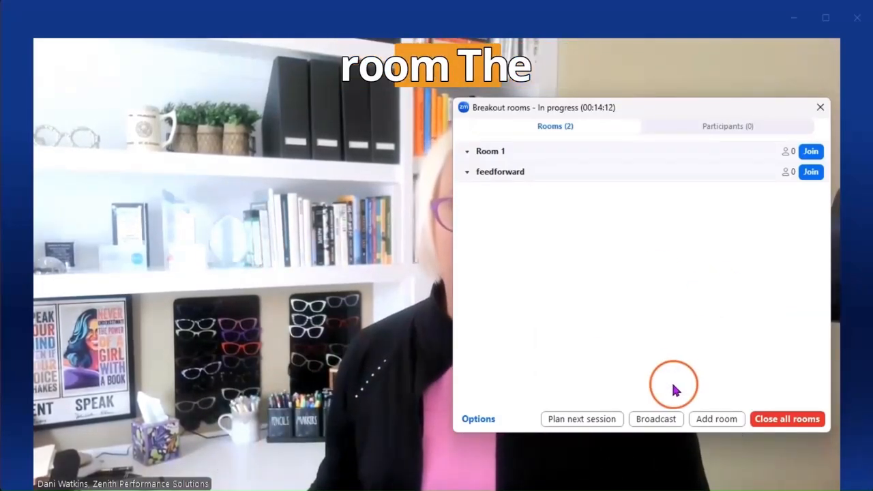
Review the message and voice broadcast choices without sending anything
left_click(658, 419)
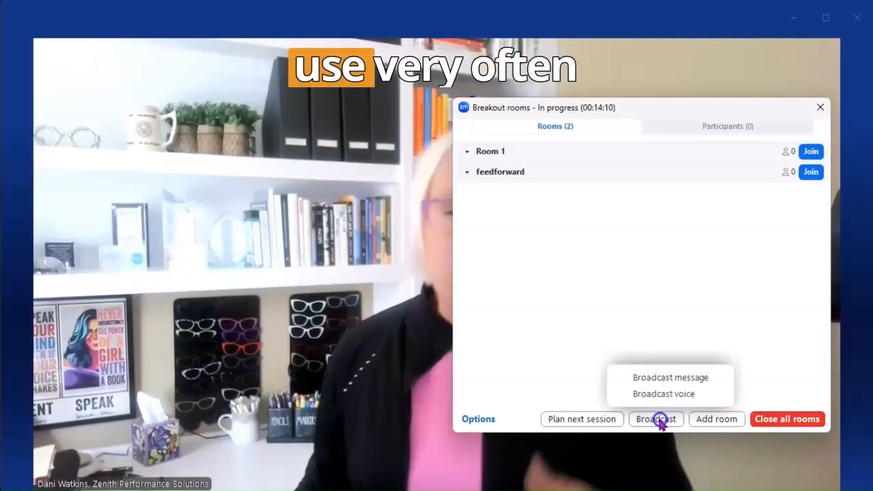
left_click(668, 402)
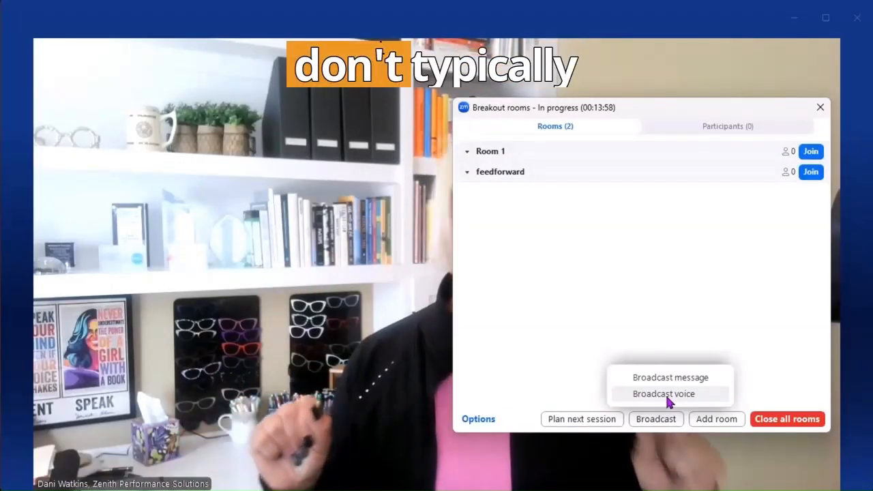
left_click(679, 380)
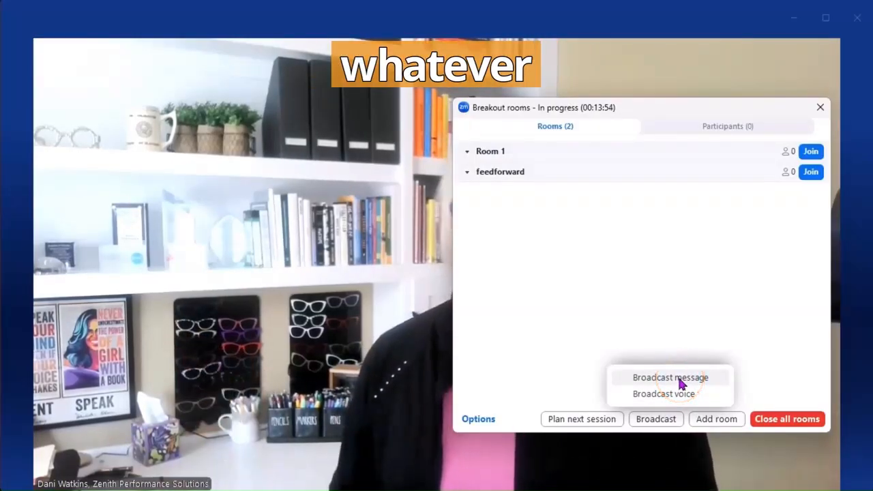
left_click(807, 284)
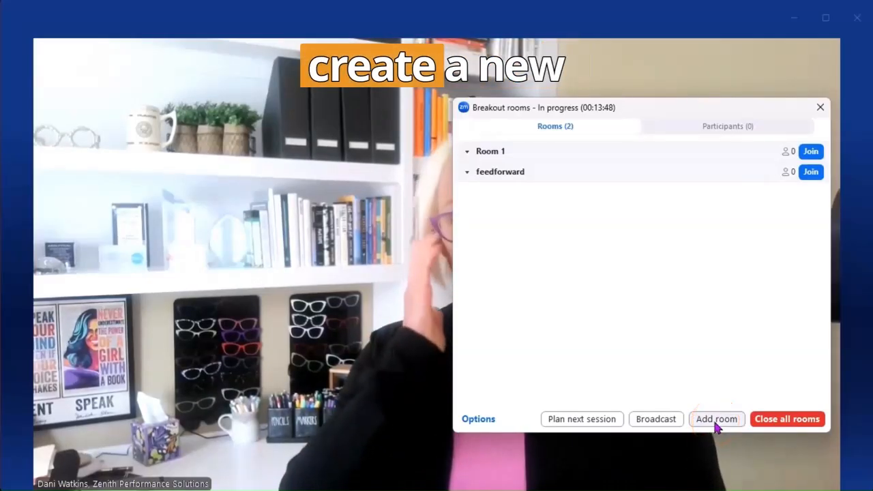
Close all breakout rooms, and view the options for recreating them without making any change
left_click(792, 420)
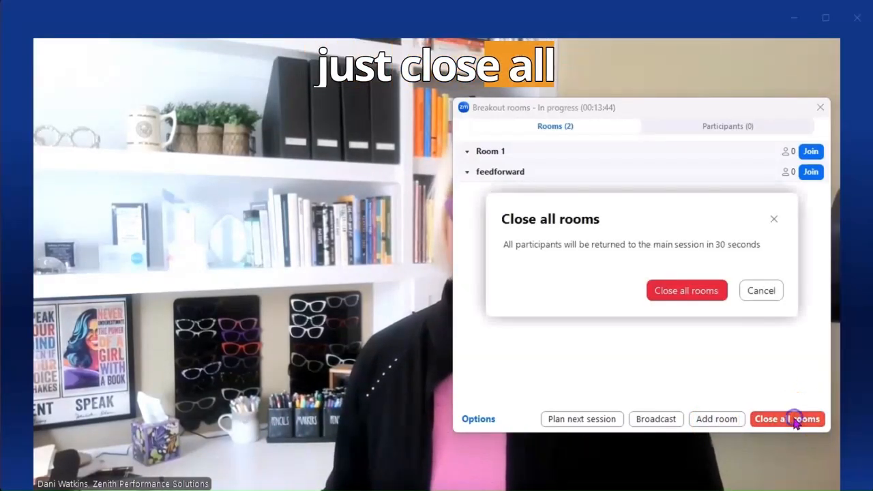
left_click(697, 305)
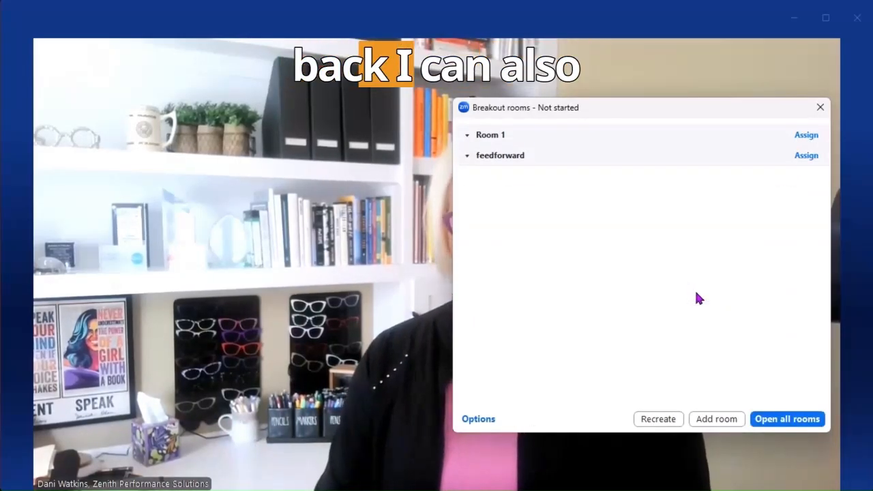
left_click(653, 419)
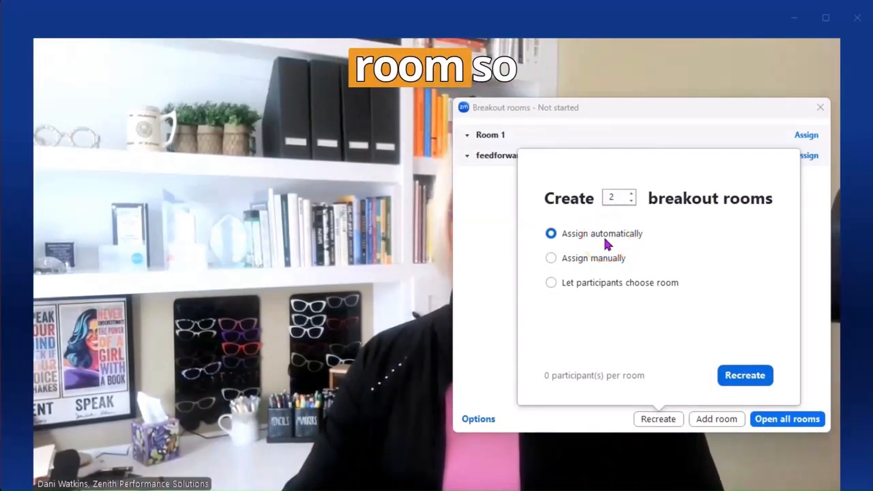
left_click(820, 107)
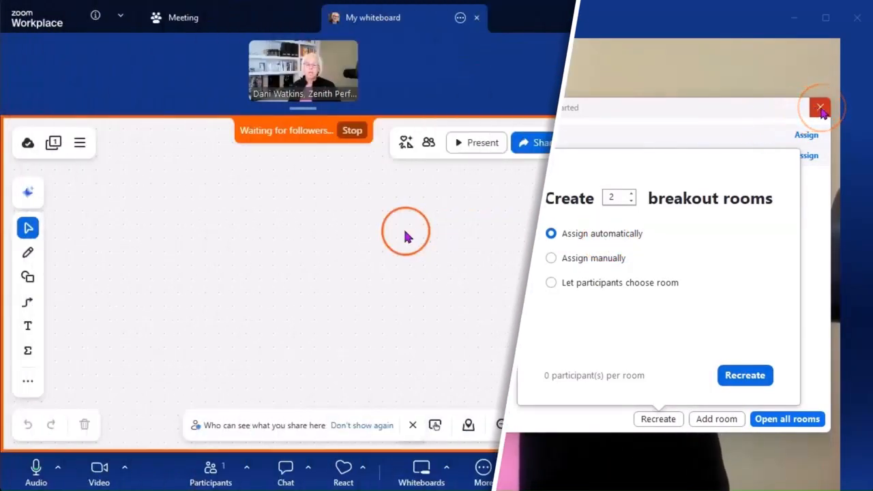
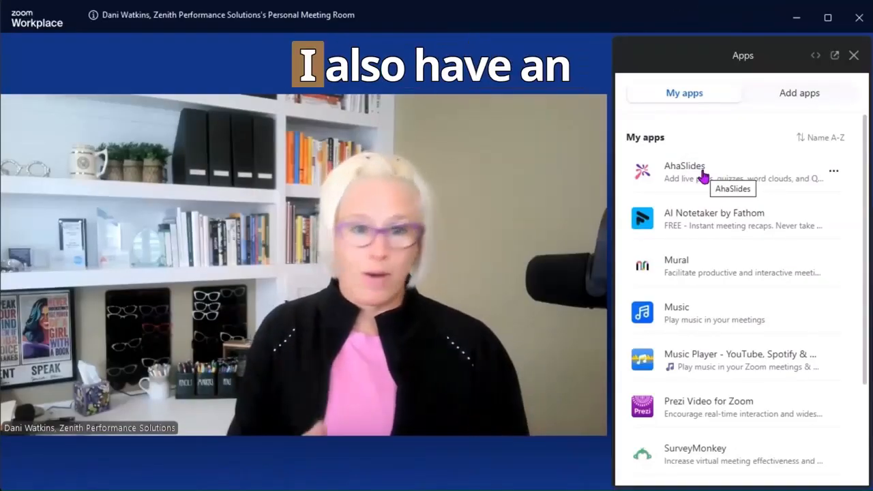
Browse the playlists in the Music app and return to the list of my apps
left_click(715, 225)
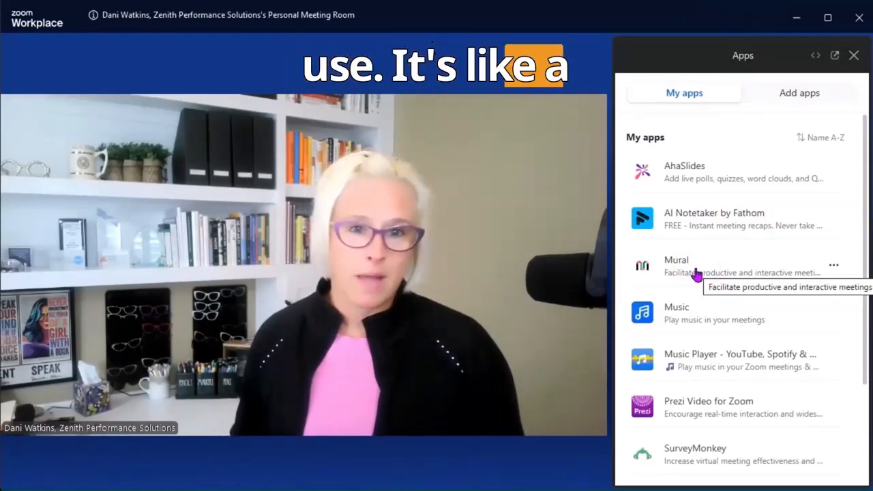
left_click(684, 307)
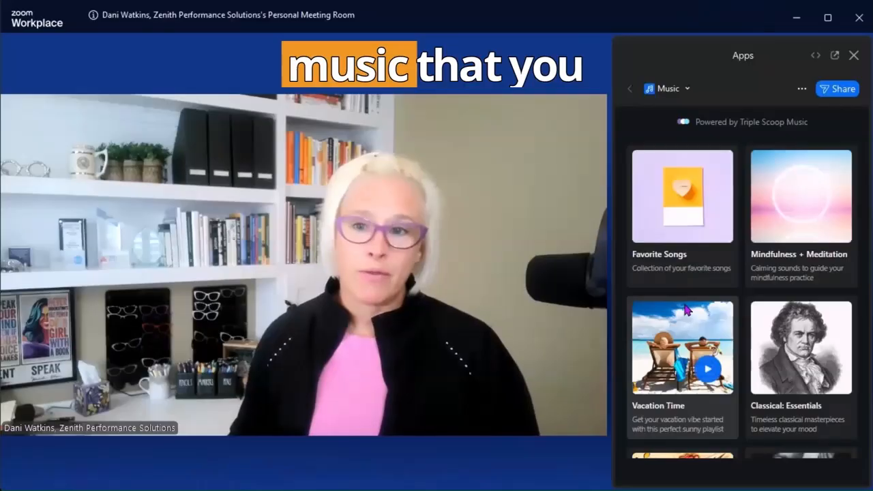
scroll(696, 318, "down", 2)
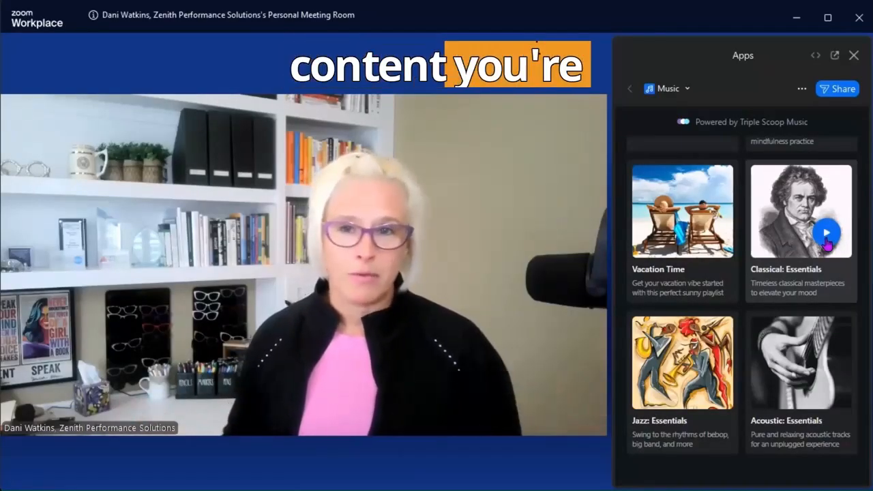
left_click(629, 89)
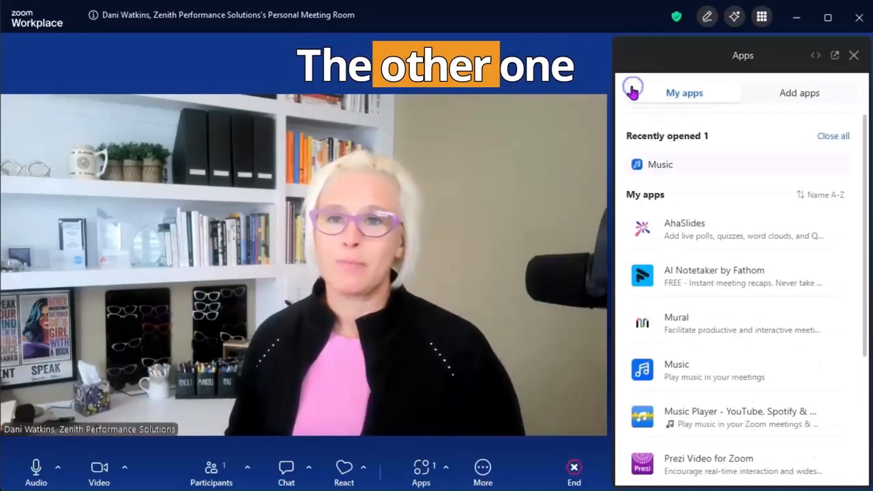
Open the Timer app and start a 5-minute countdown shown to all participants
scroll(760, 273, "down", 2)
scroll(760, 272, "down", 1)
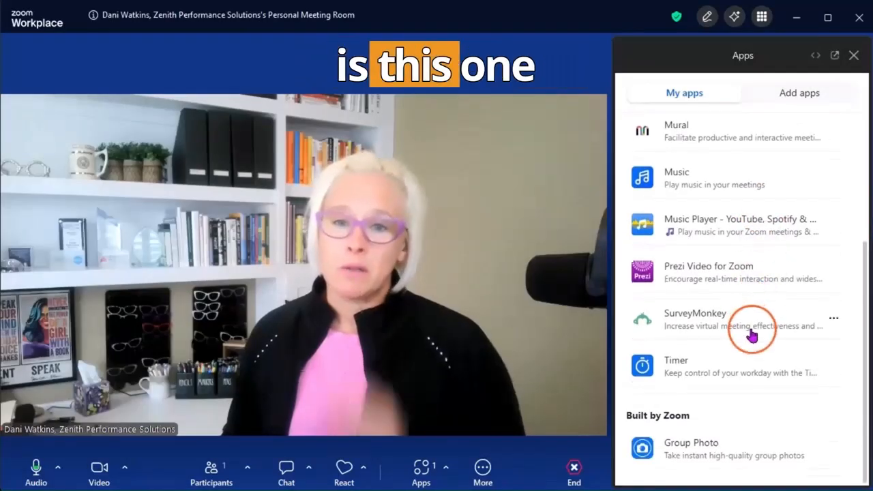
left_click(726, 366)
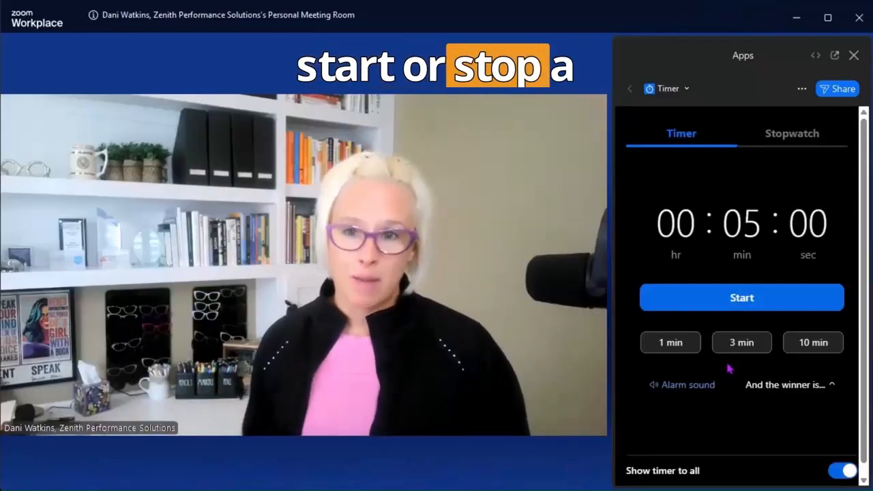
left_click(737, 310)
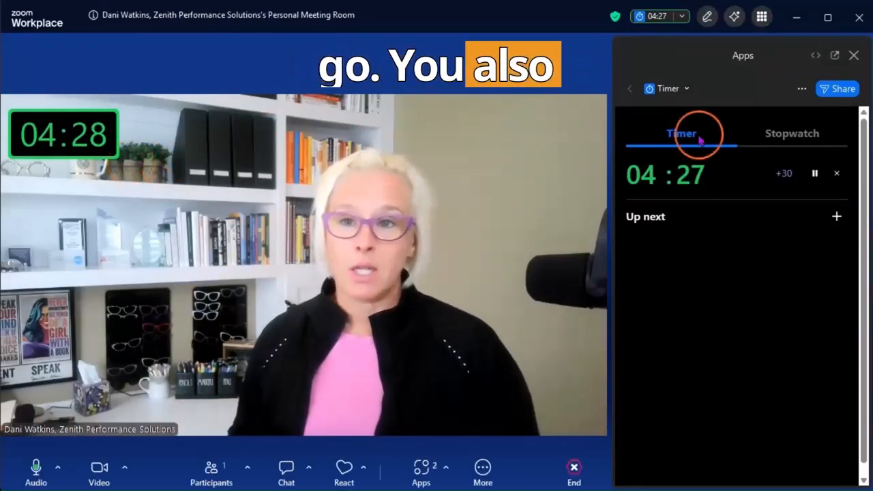
View the stopwatch in the Timer app, and pause the running countdown
left_click(786, 136)
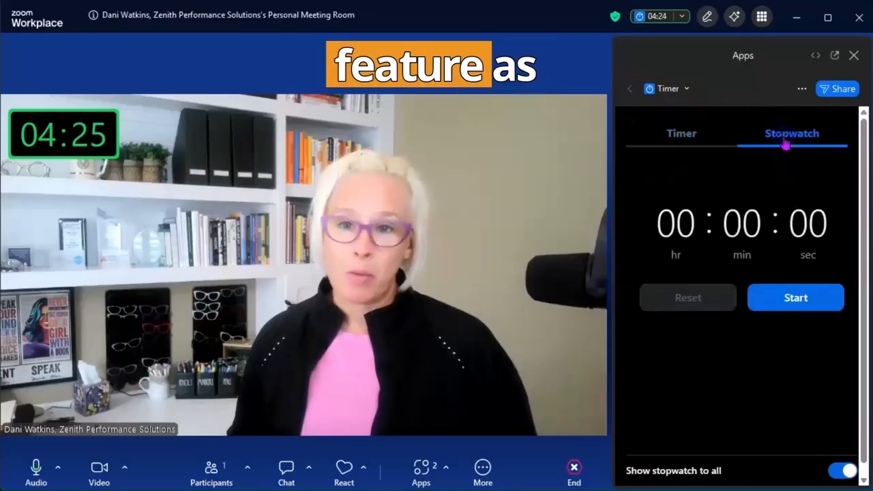
left_click(670, 133)
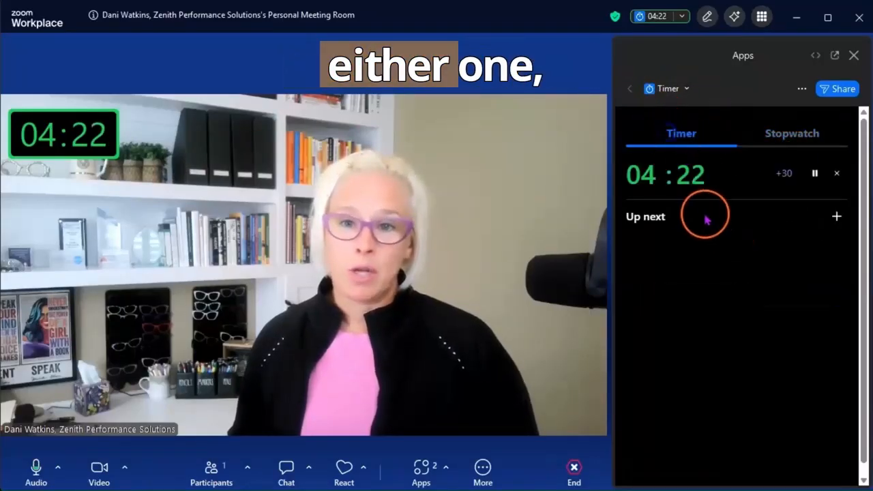
left_click(814, 175)
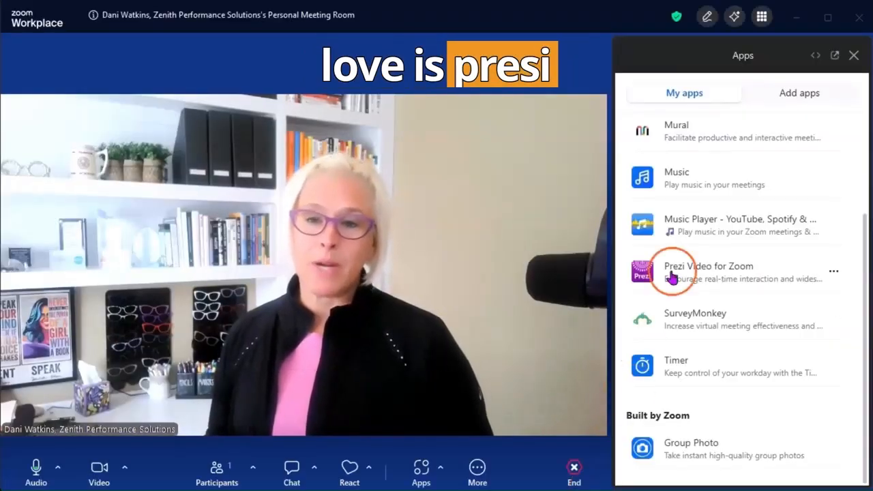
Open the Prezi Video for Zoom app and review its name tag settings without editing them
left_click(692, 272)
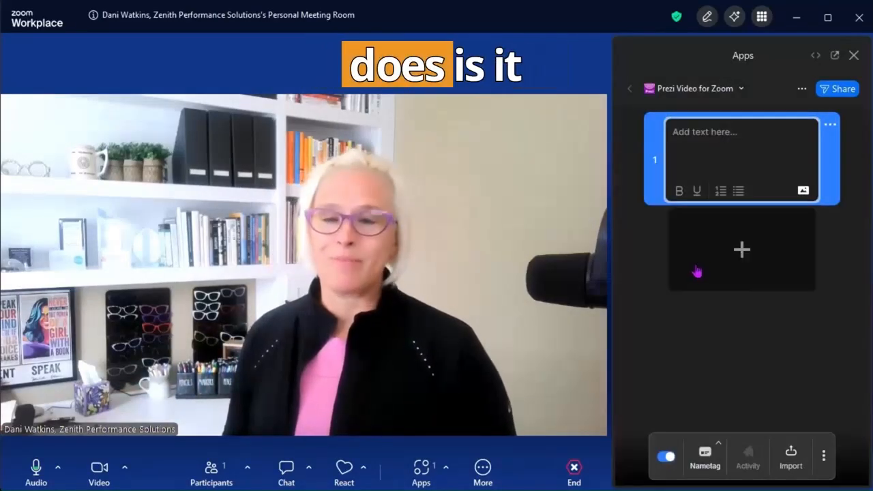
left_click(709, 150)
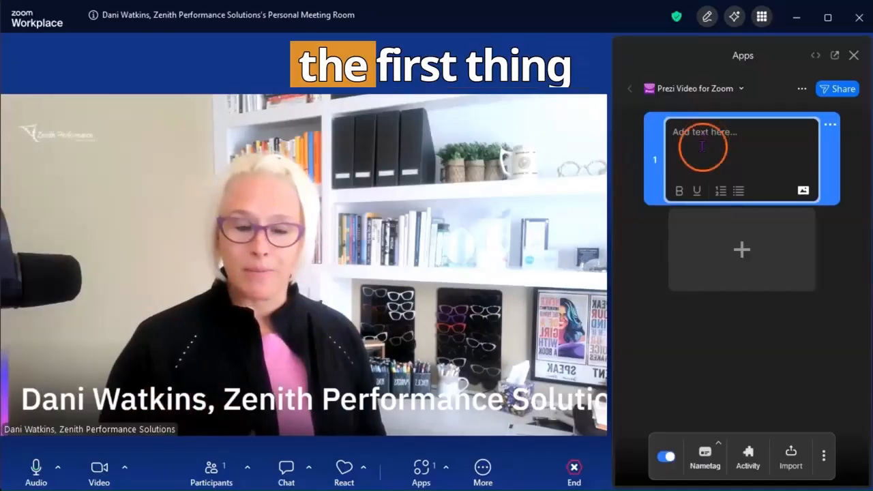
left_click(720, 446)
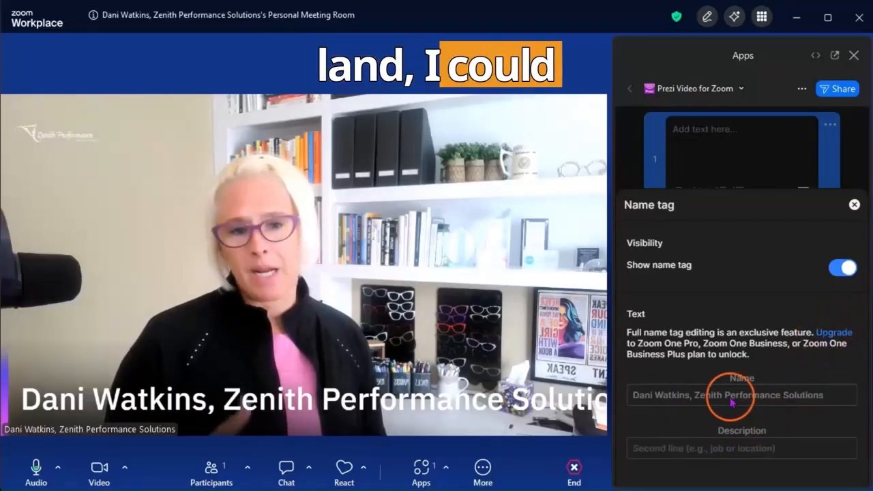
left_click(854, 205)
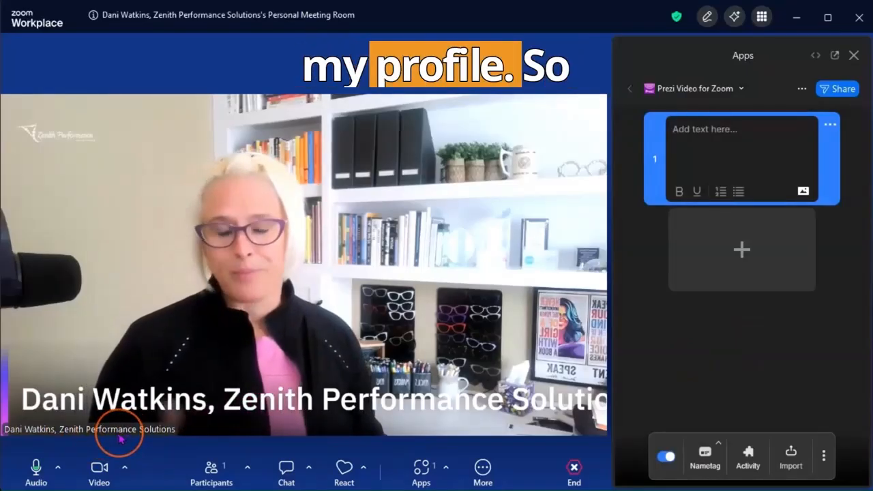
Rename the host in the participant list, replacing the company name after the person's name with ZPS
left_click(209, 470)
mouse_move(773, 86)
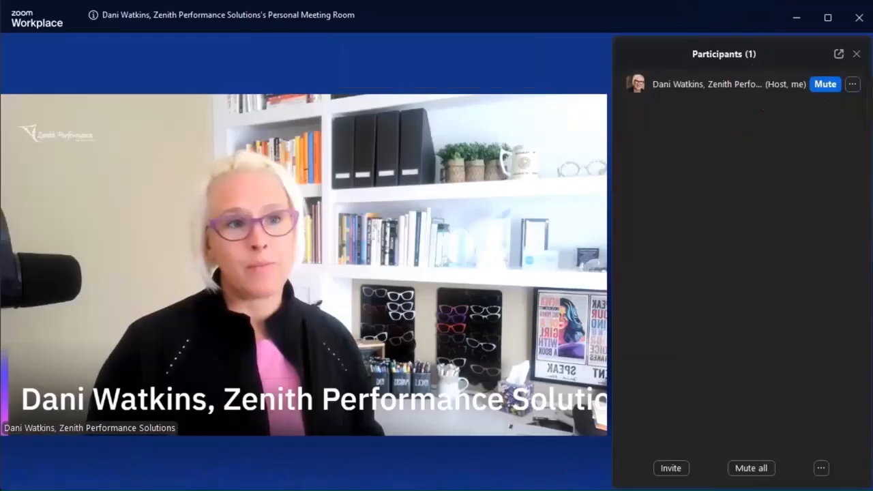
left_click(853, 84)
left_click(840, 104)
left_click(657, 265)
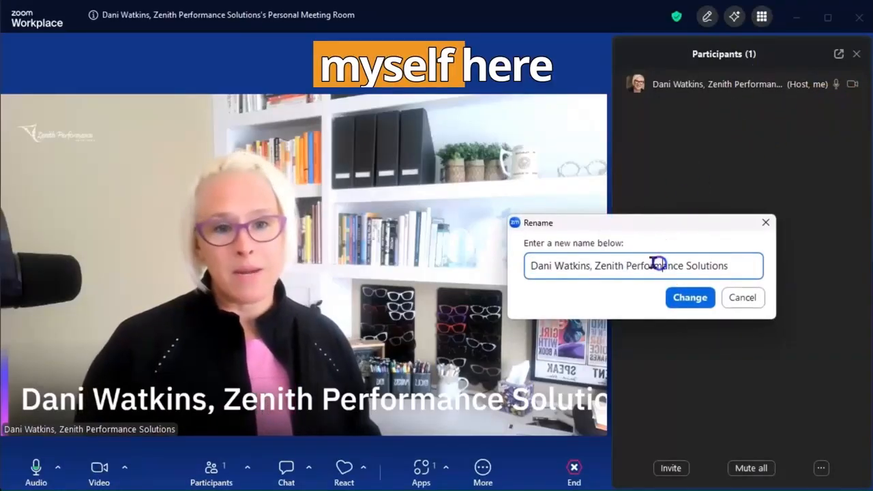
left_click(598, 267)
left_click_drag(597, 266, 791, 263)
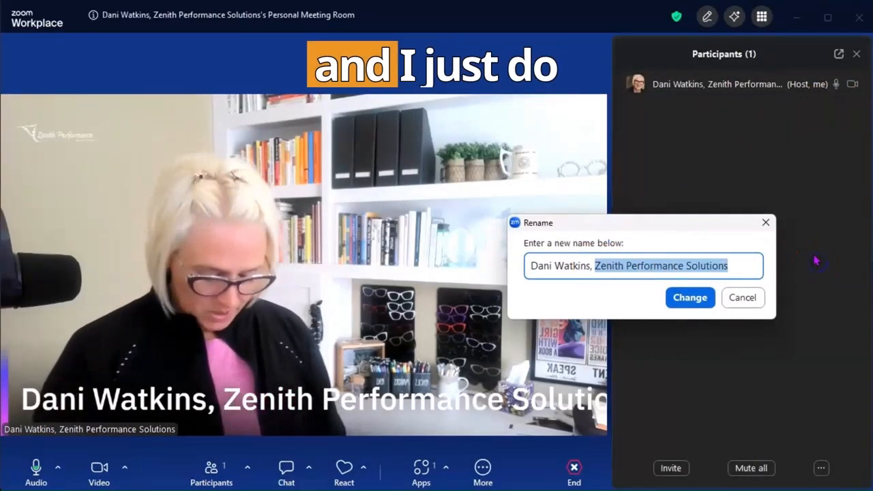
type("ZPS")
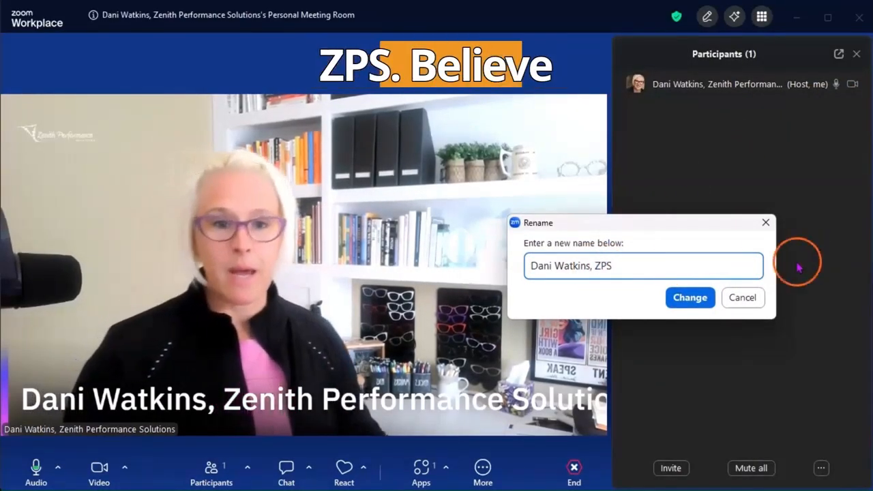
left_click(684, 298)
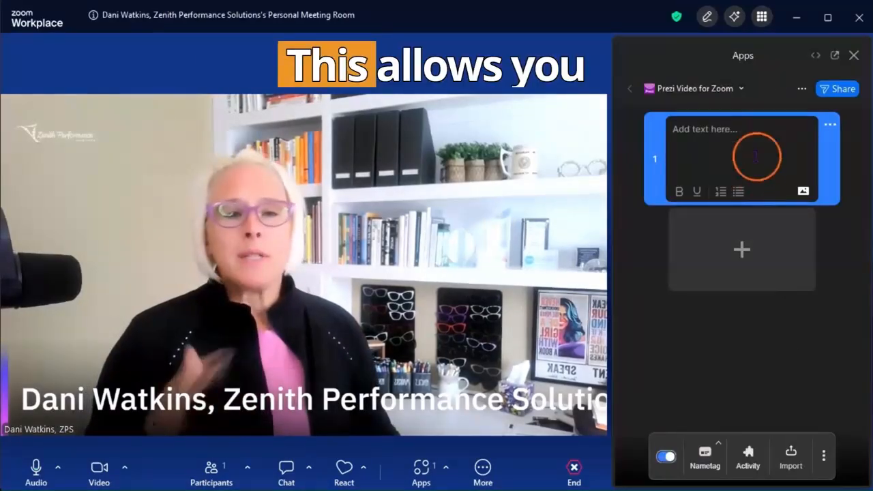
Change the Prezi overlay's look to the white and magenta color scheme, and review the content position options
left_click(721, 139)
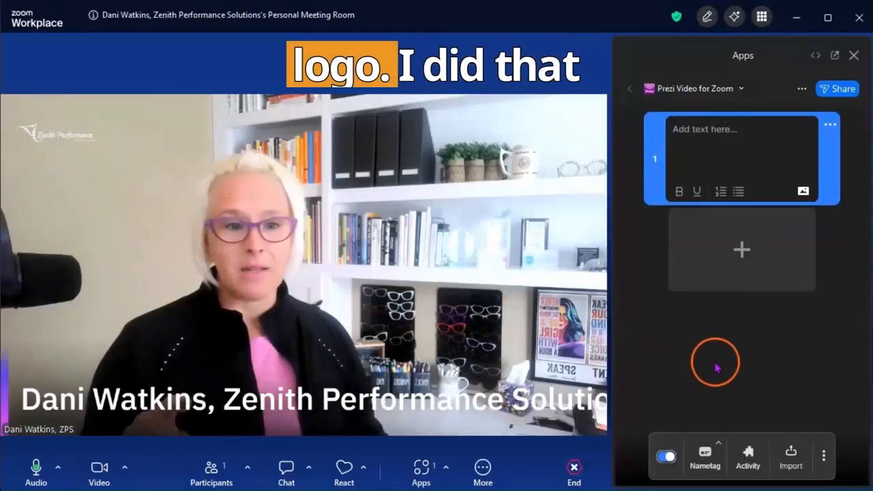
left_click(824, 455)
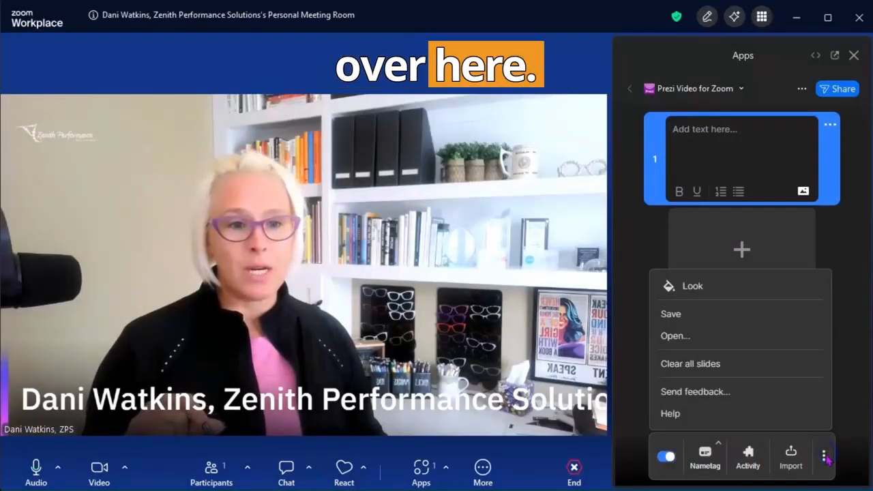
left_click(688, 286)
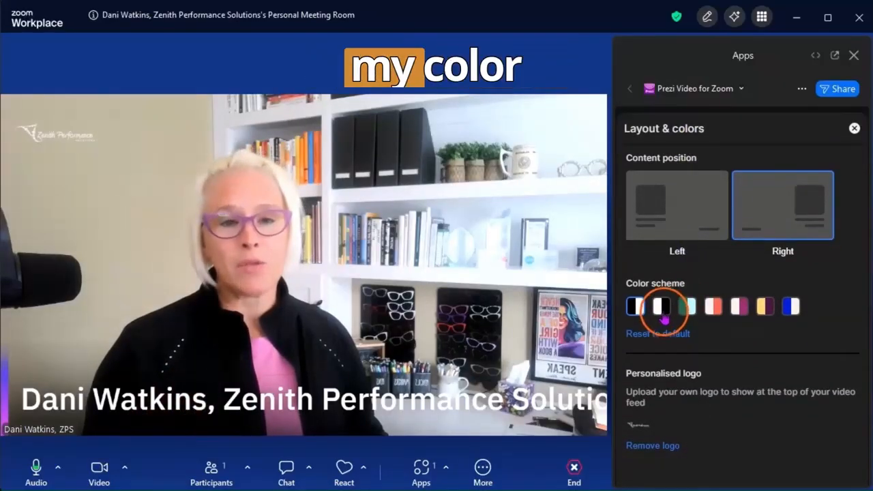
left_click(690, 307)
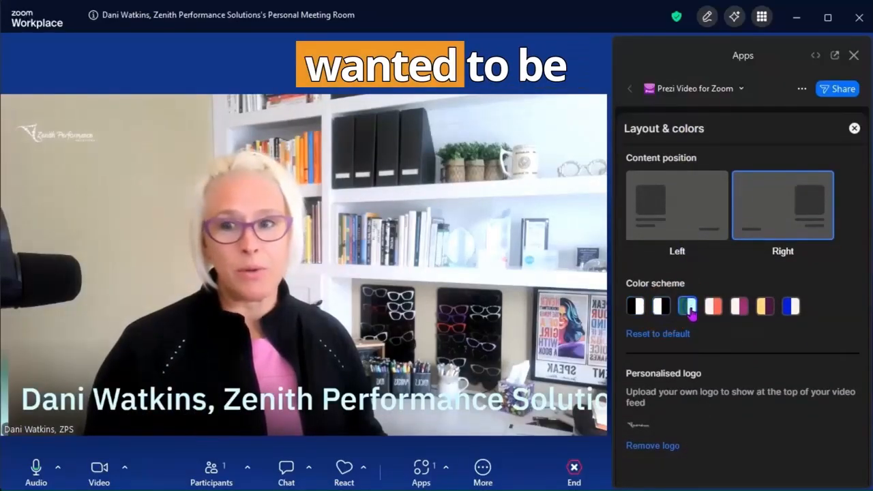
left_click(713, 307)
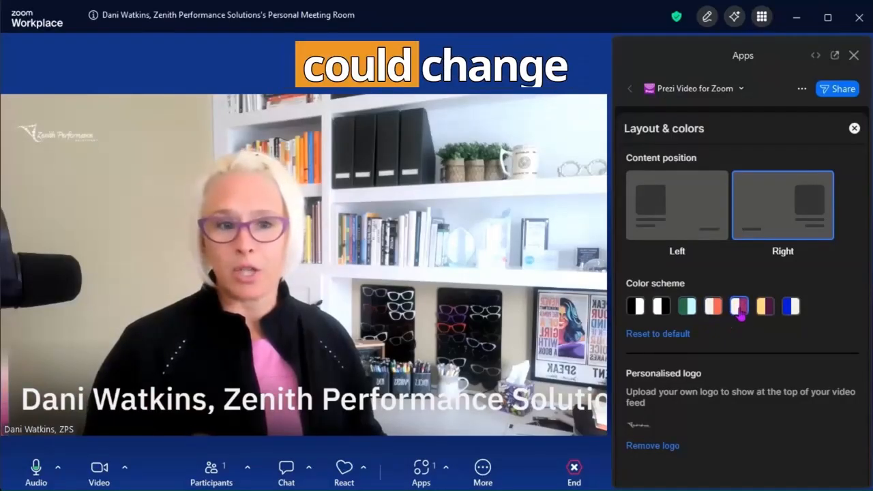
left_click(739, 307)
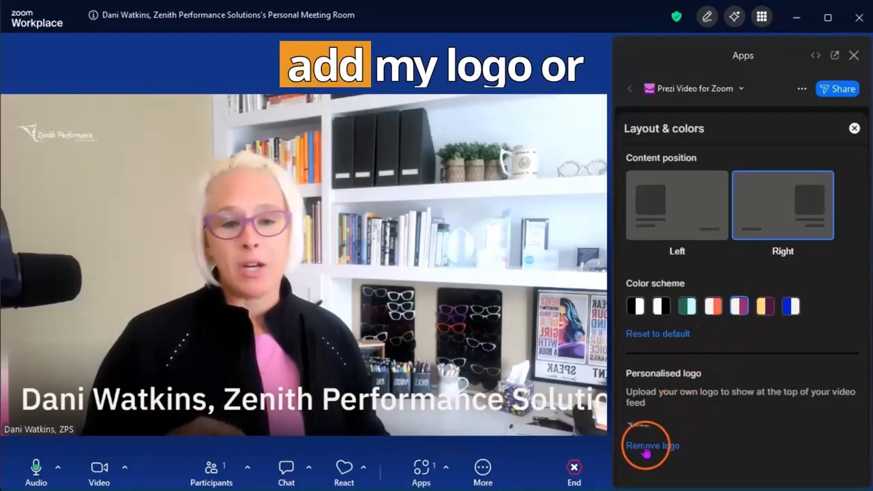
left_click(664, 197)
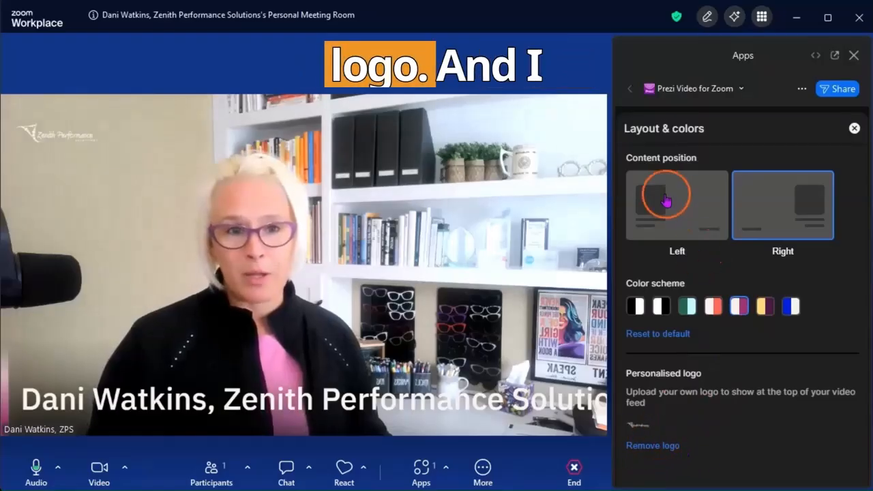
left_click(763, 201)
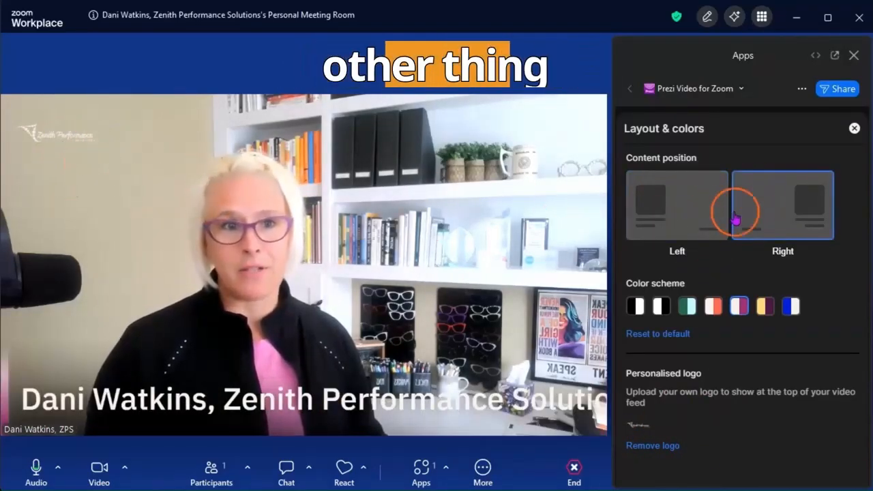
left_click(855, 130)
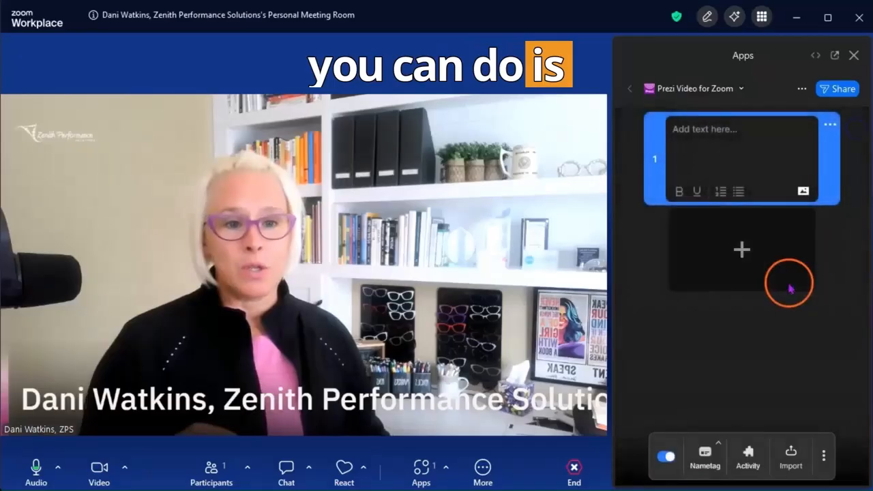
Add a purple penguin welcome graphic to slide 1 using the visual search term "welcom", and remove that visual from the slide
left_click(724, 146)
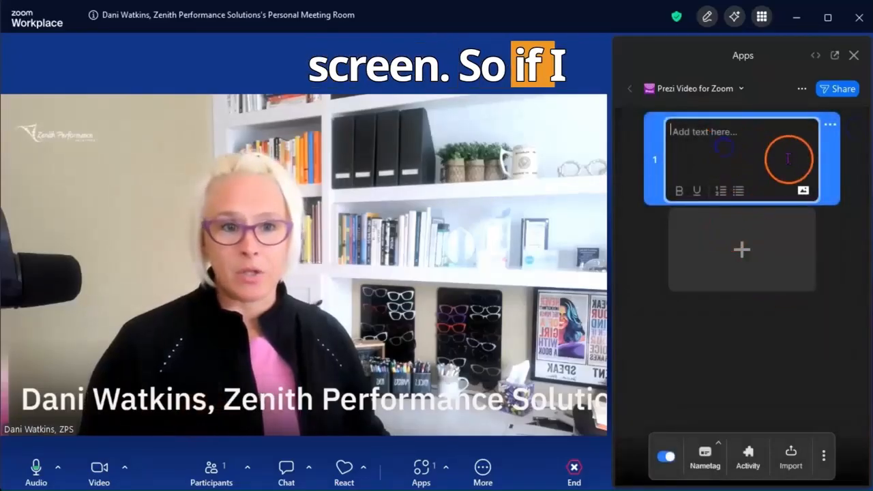
left_click(803, 191)
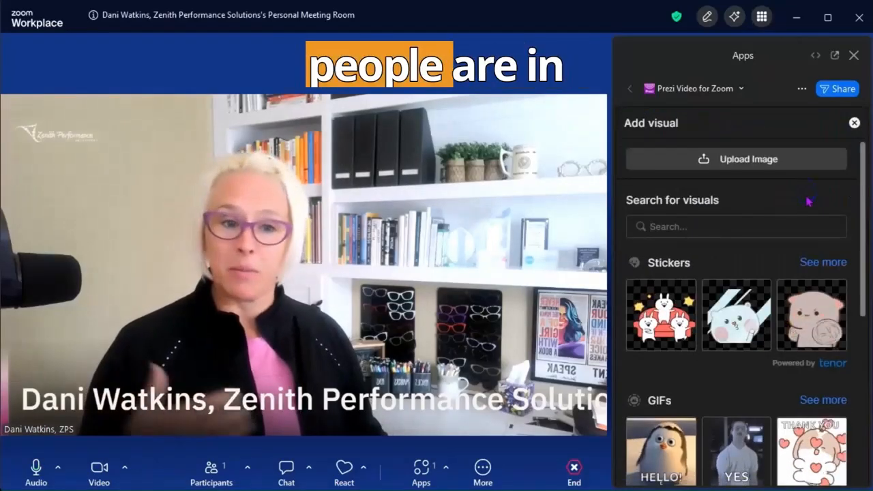
type("welcom")
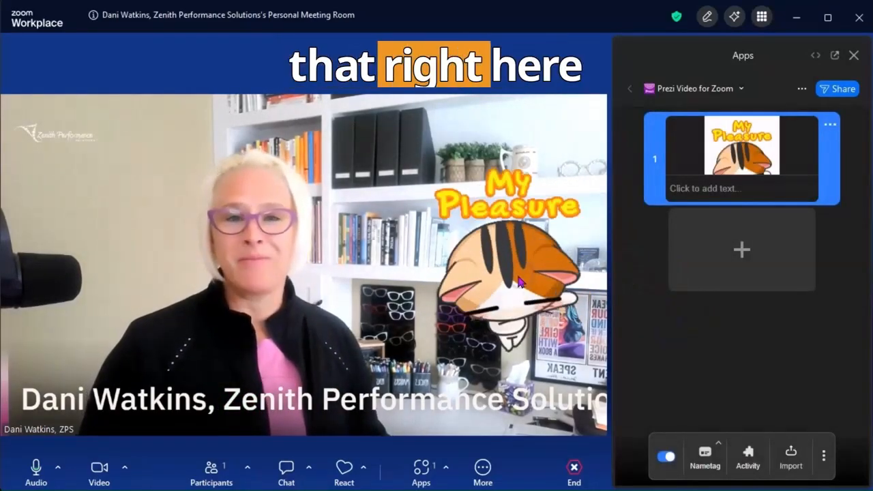
left_click(689, 194)
left_click(828, 125)
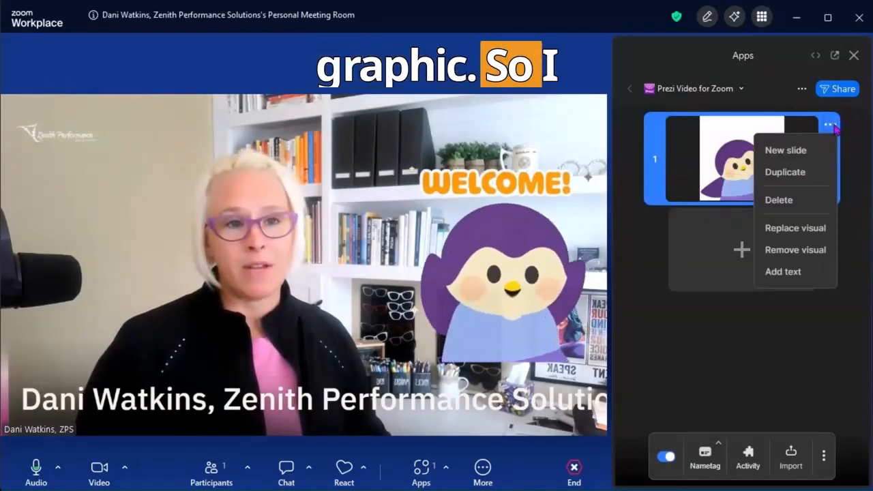
left_click(795, 250)
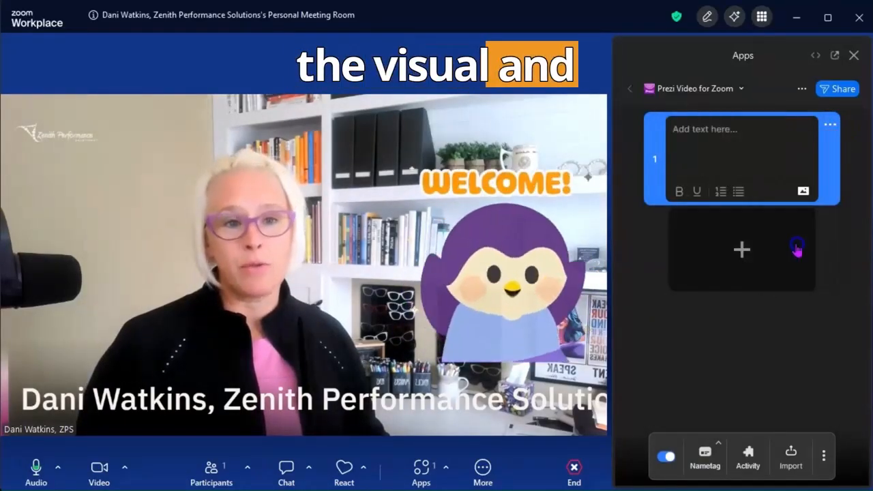
Enter the text "Welcome to our session" on slide 1 of the Prezi overlay
left_click(687, 139)
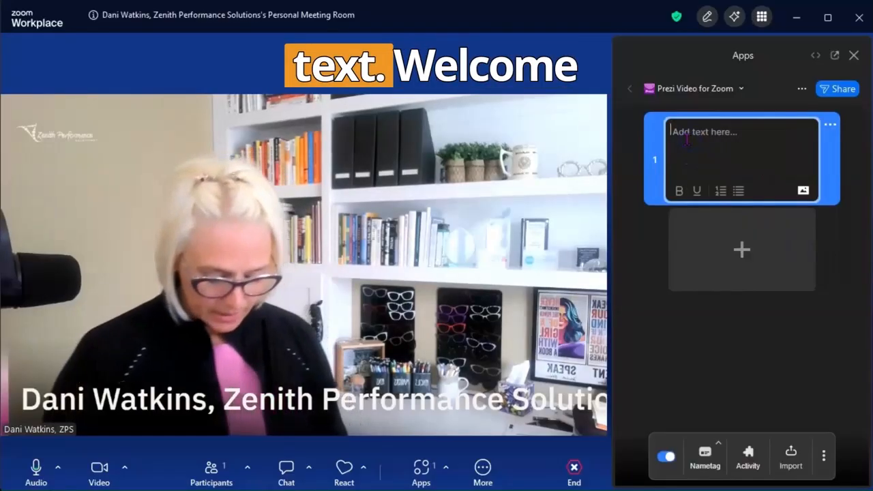
type("Welcome to ")
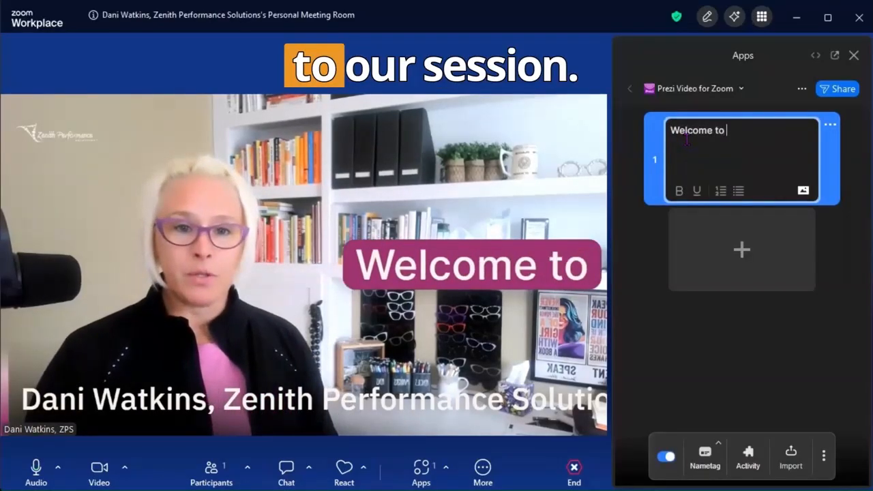
type("our session")
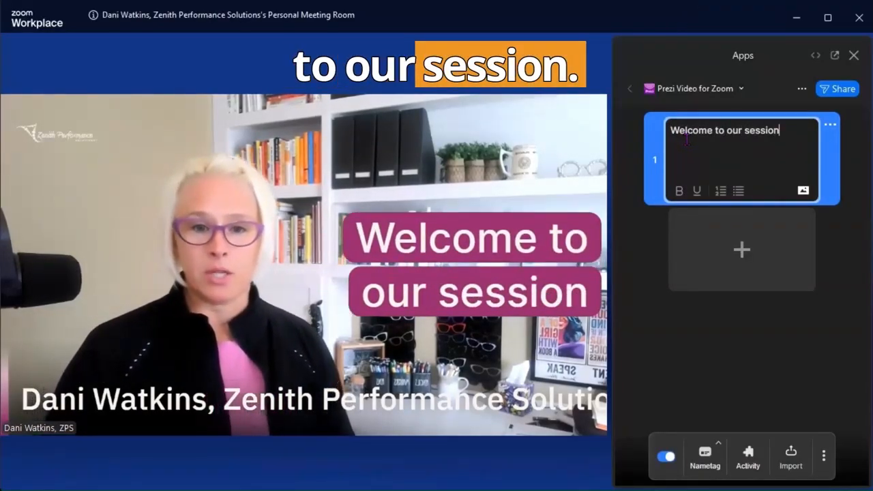